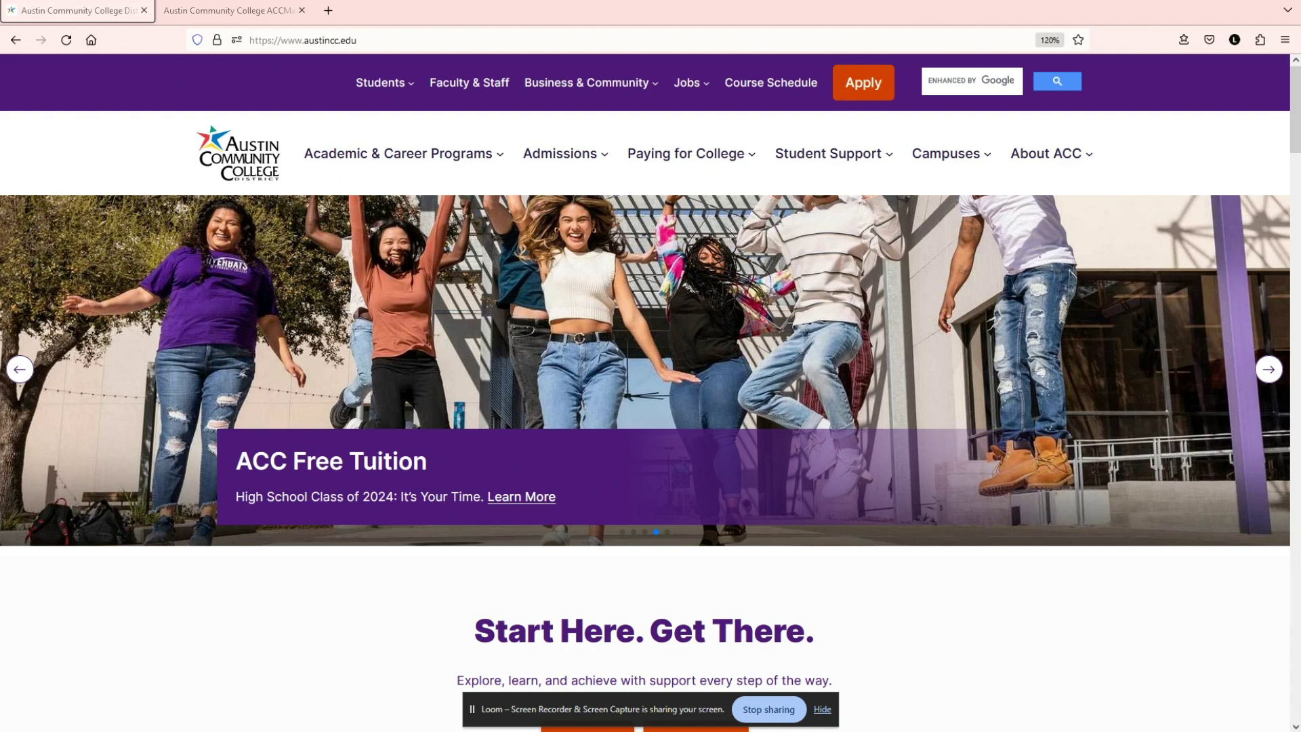
pyautogui.click(412, 38)
pyautogui.write('w')
pyautogui.write('ww')
pyautogui.write('.')
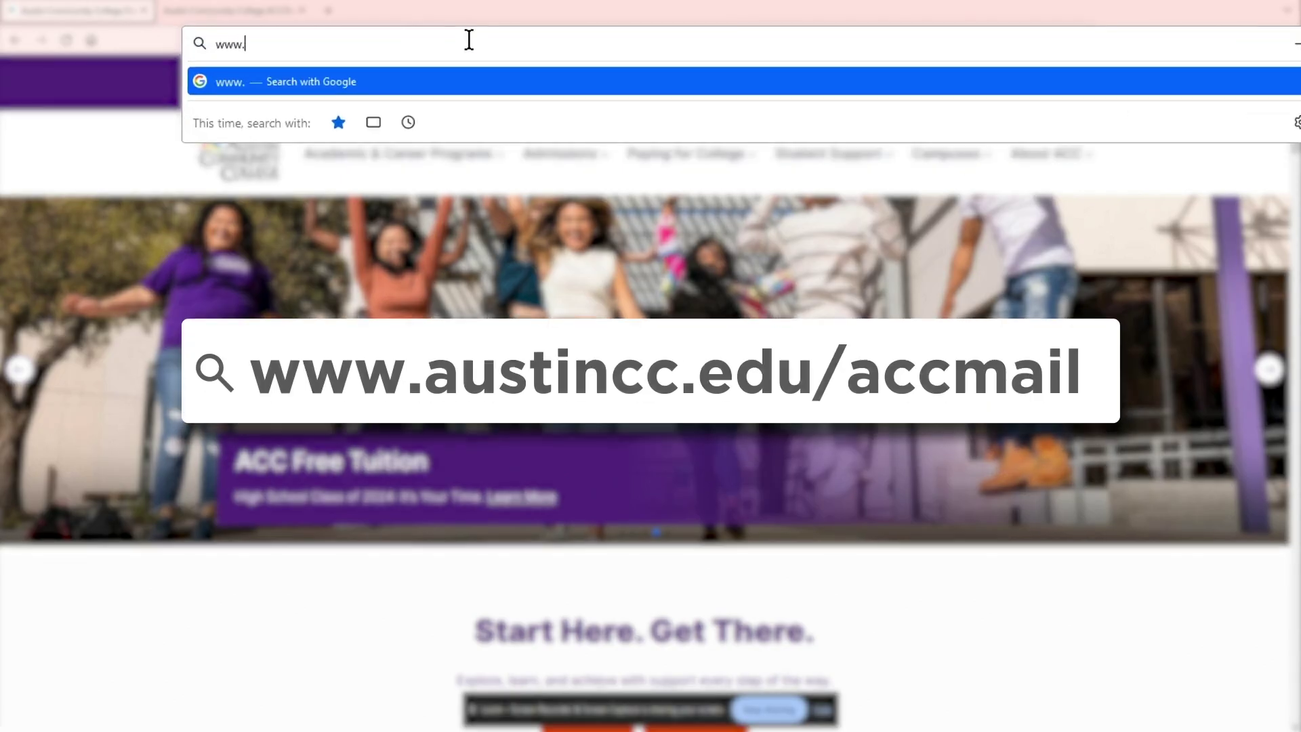
pyautogui.write('austincc.edu')
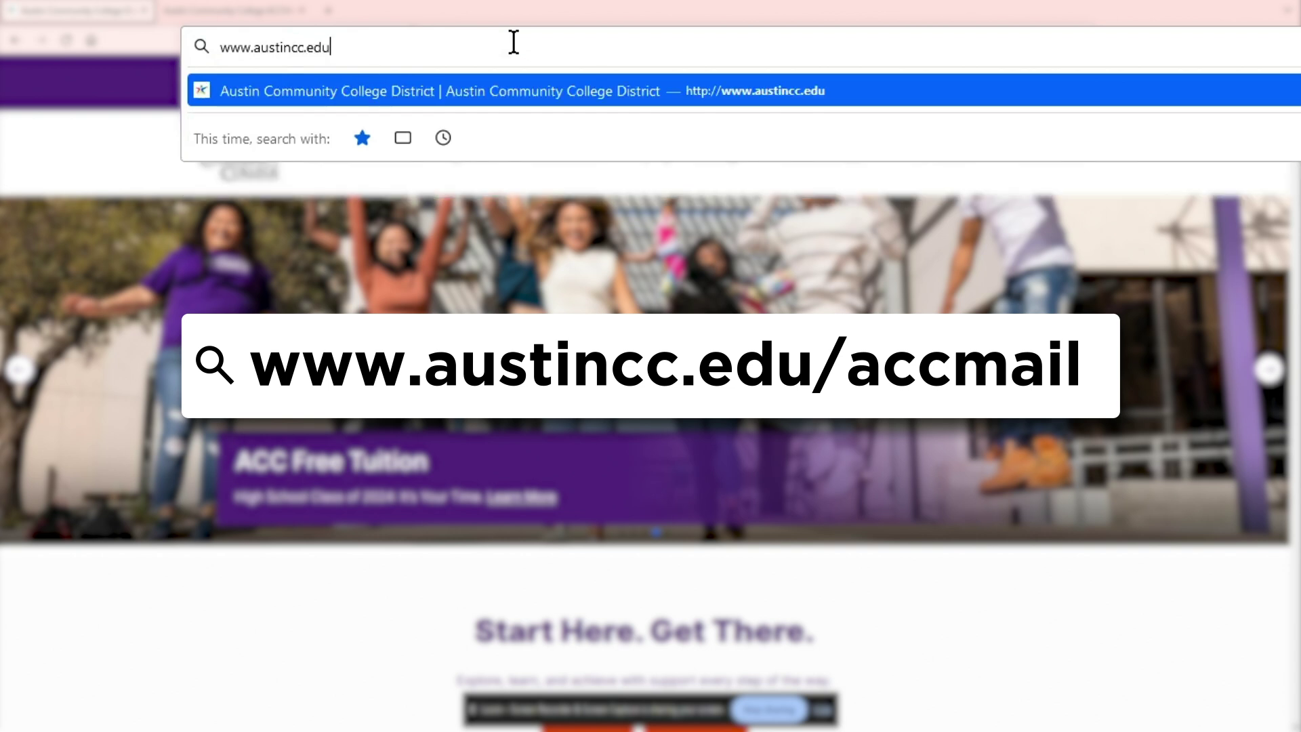
pyautogui.write('/accmail')
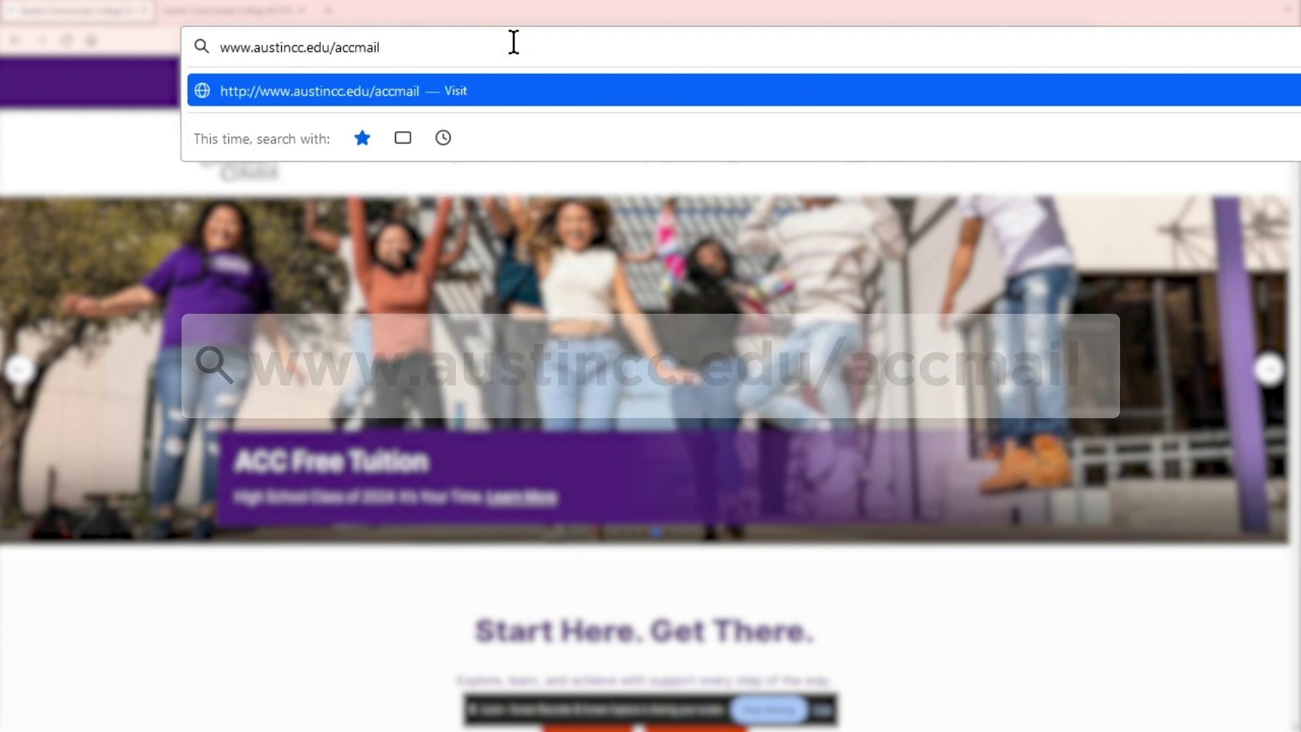
pyautogui.press('Return')
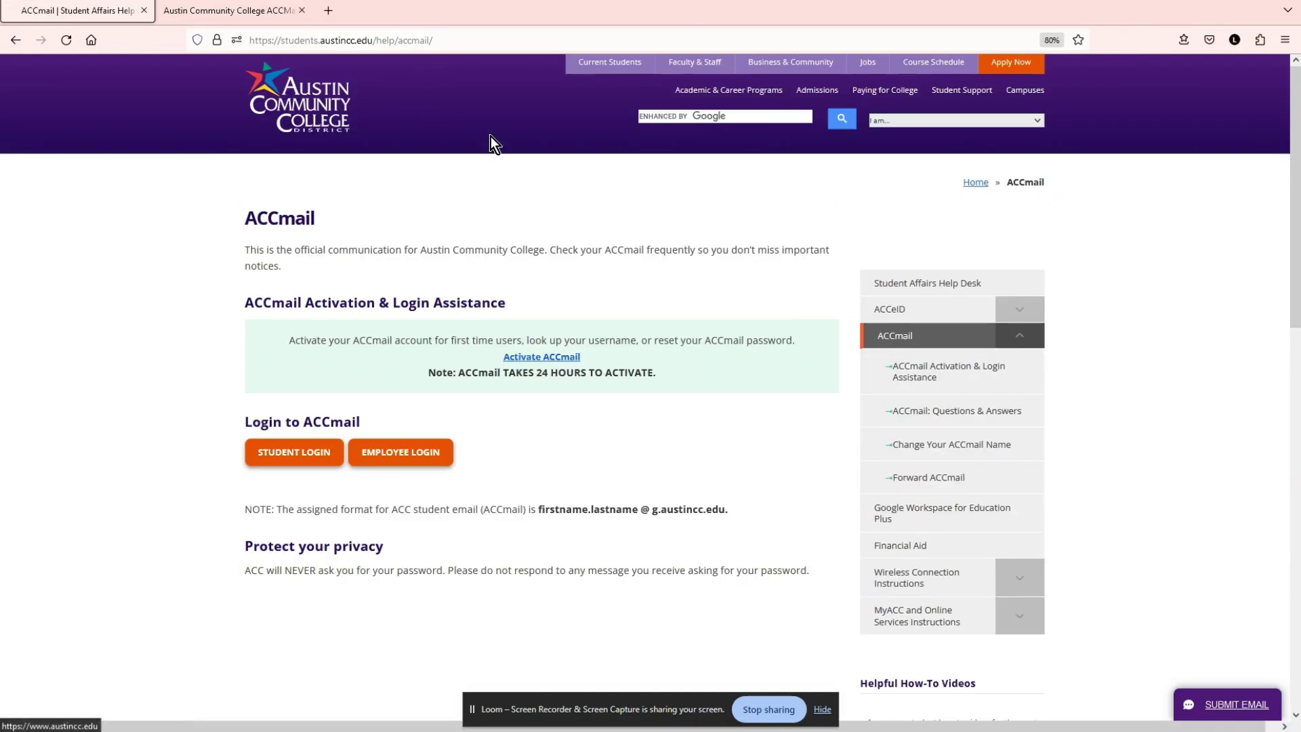
pyautogui.moveTo(557, 326); pyautogui.dragTo(584, 330)
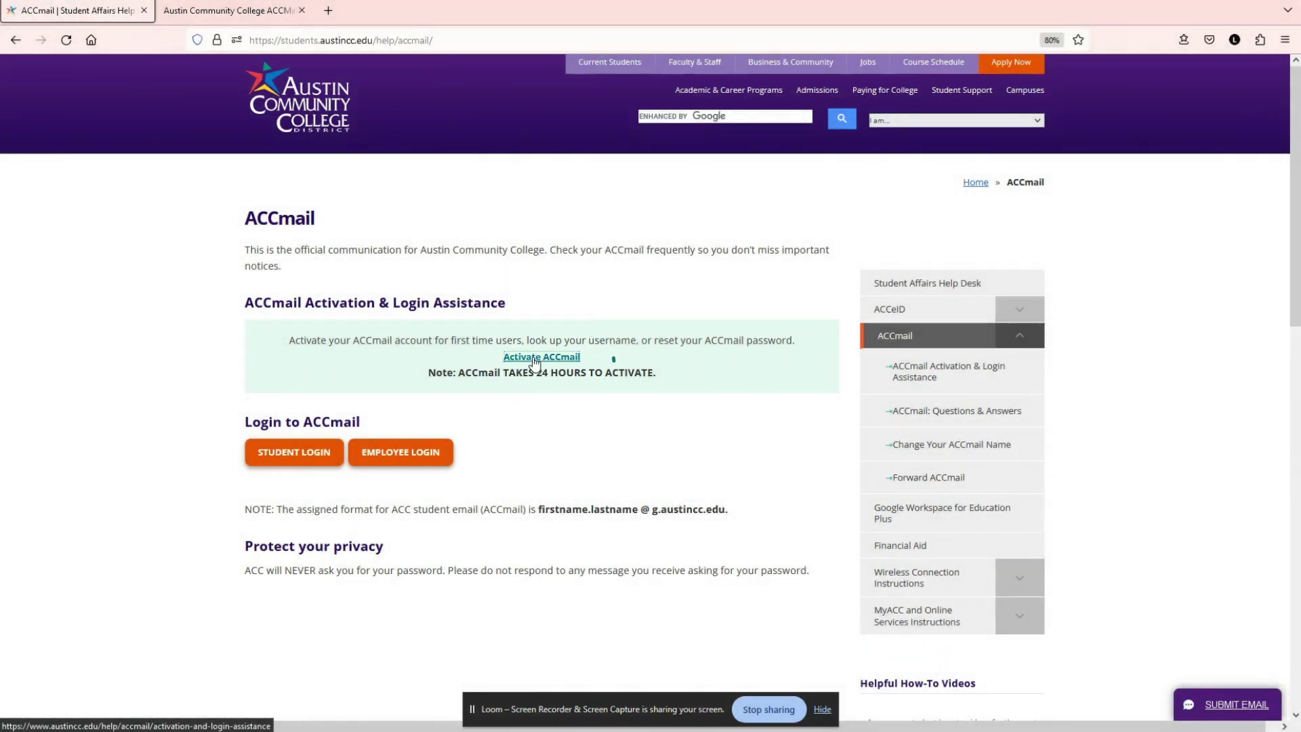
pyautogui.click(533, 358)
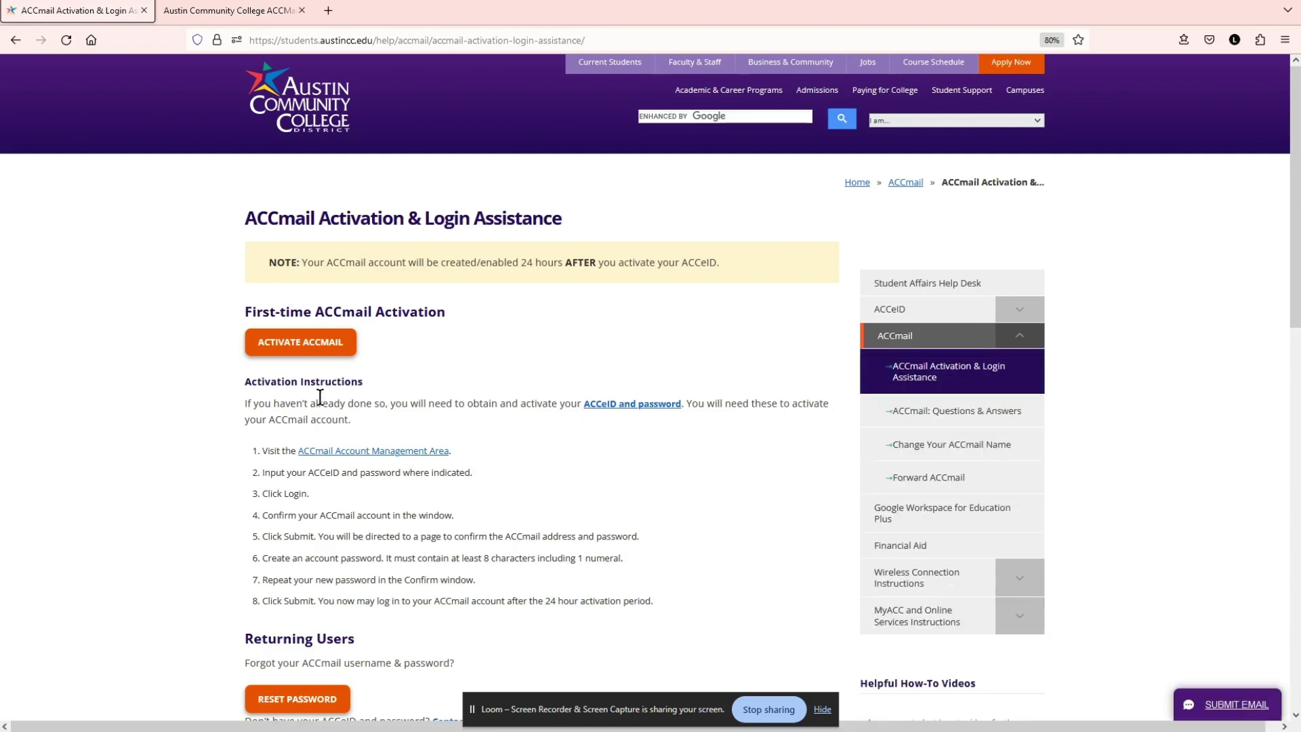
pyautogui.click(305, 346)
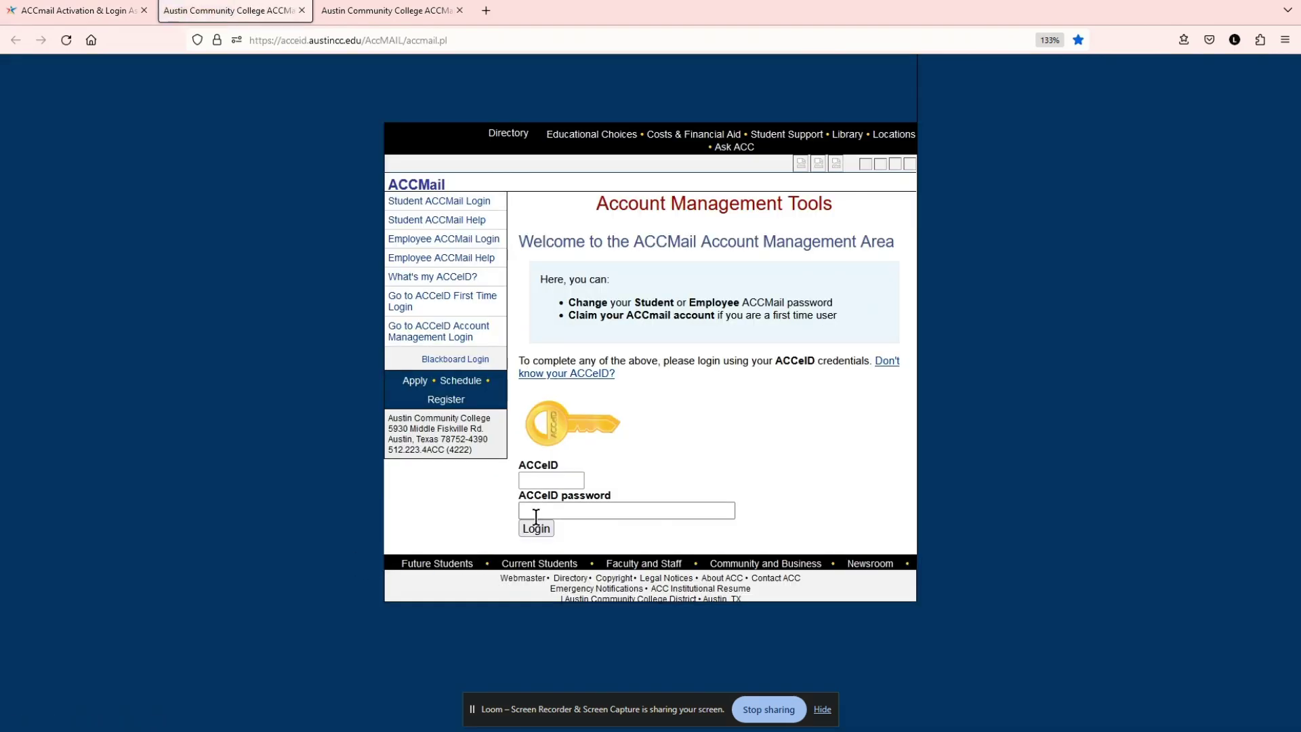
# Log in to ACCMail Account Management with the ACCeID and password.
pyautogui.click(549, 480)
pyautogui.write('jsmith1')
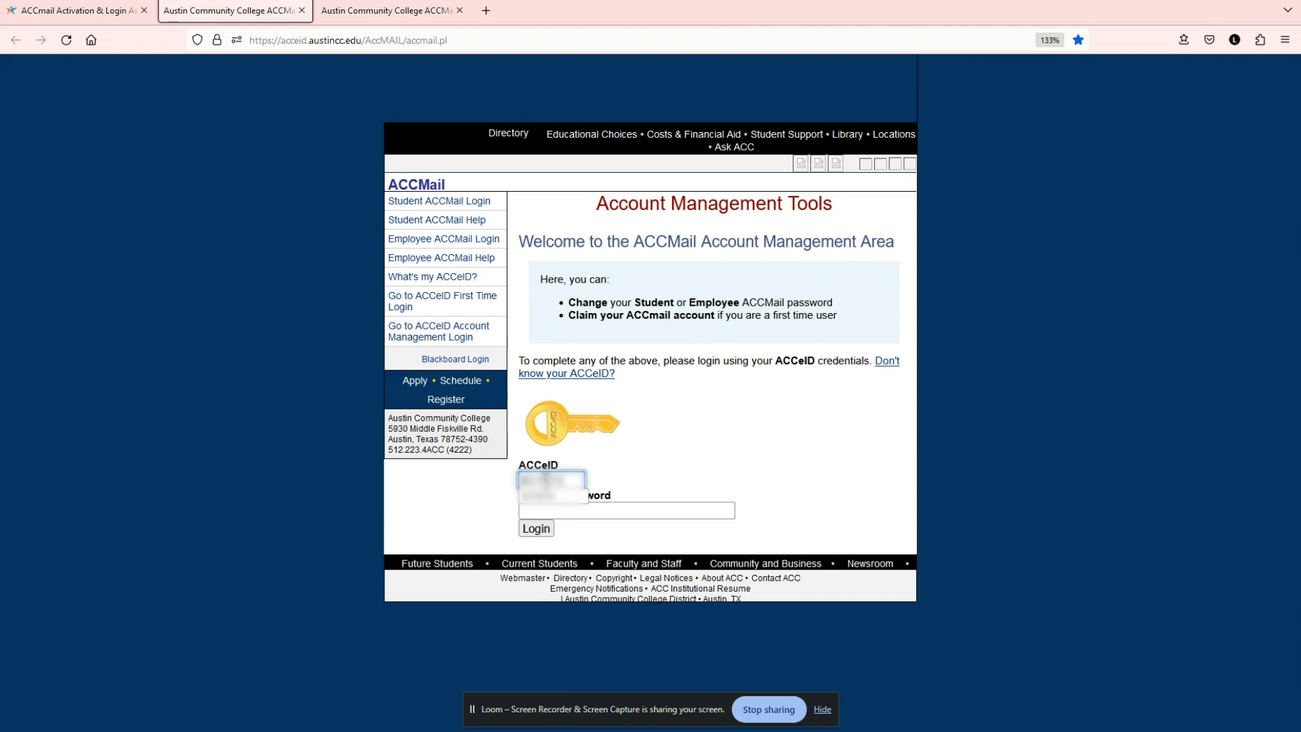
pyautogui.press('Tab')
pyautogui.write('a****')
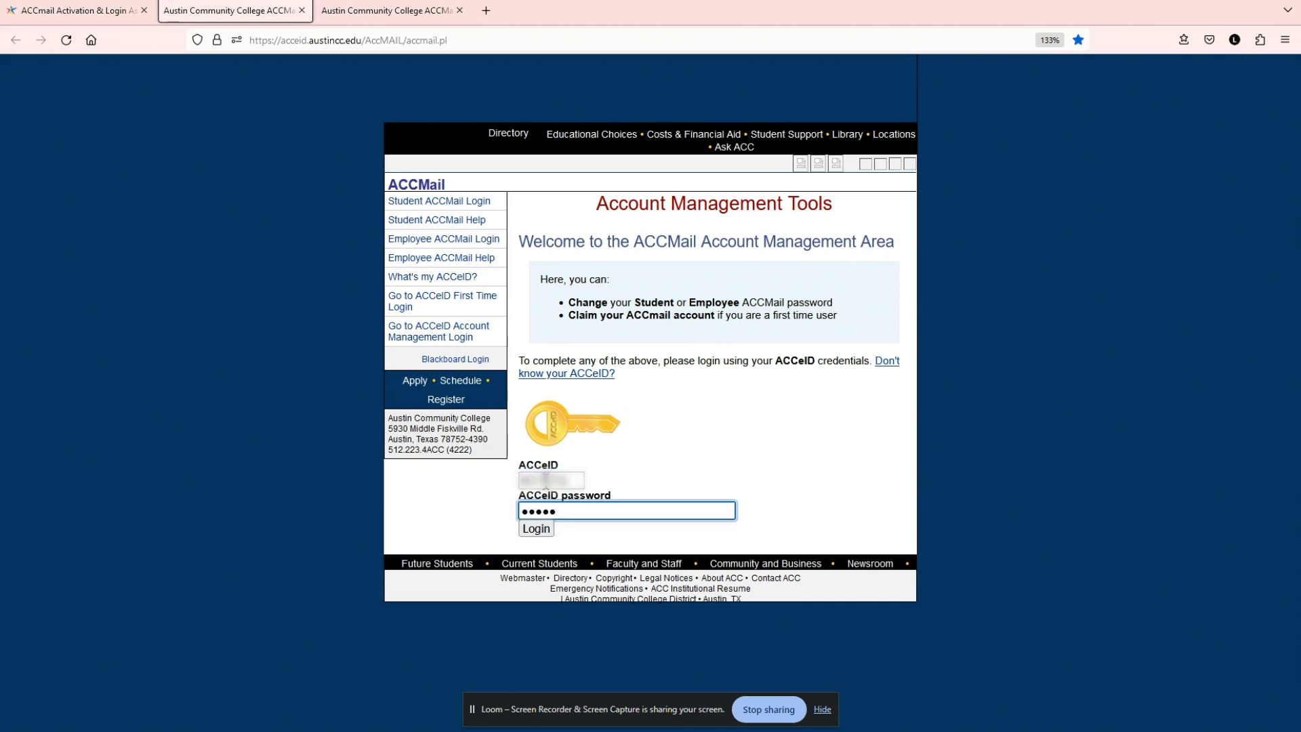
pyautogui.write('****')
pyautogui.click(523, 531)
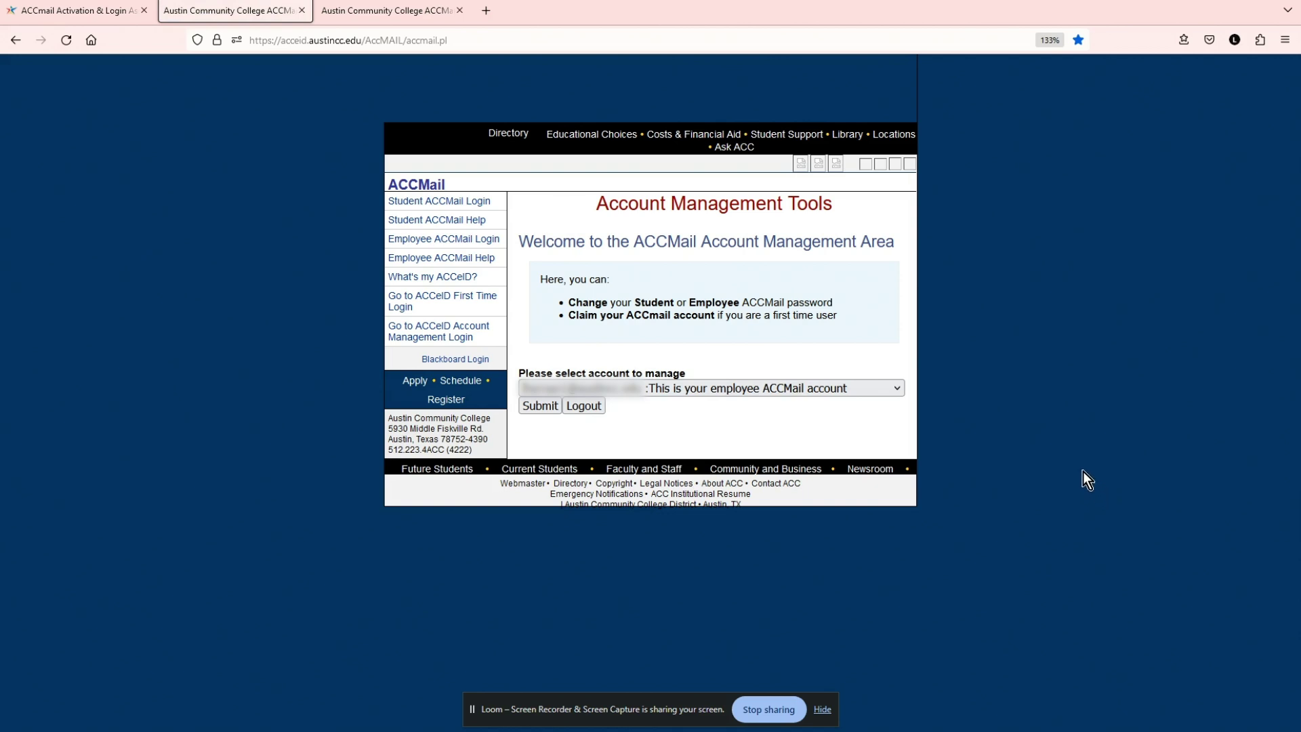
# Select the student ACCMail account and submit to reach its password form.
pyautogui.click(663, 392)
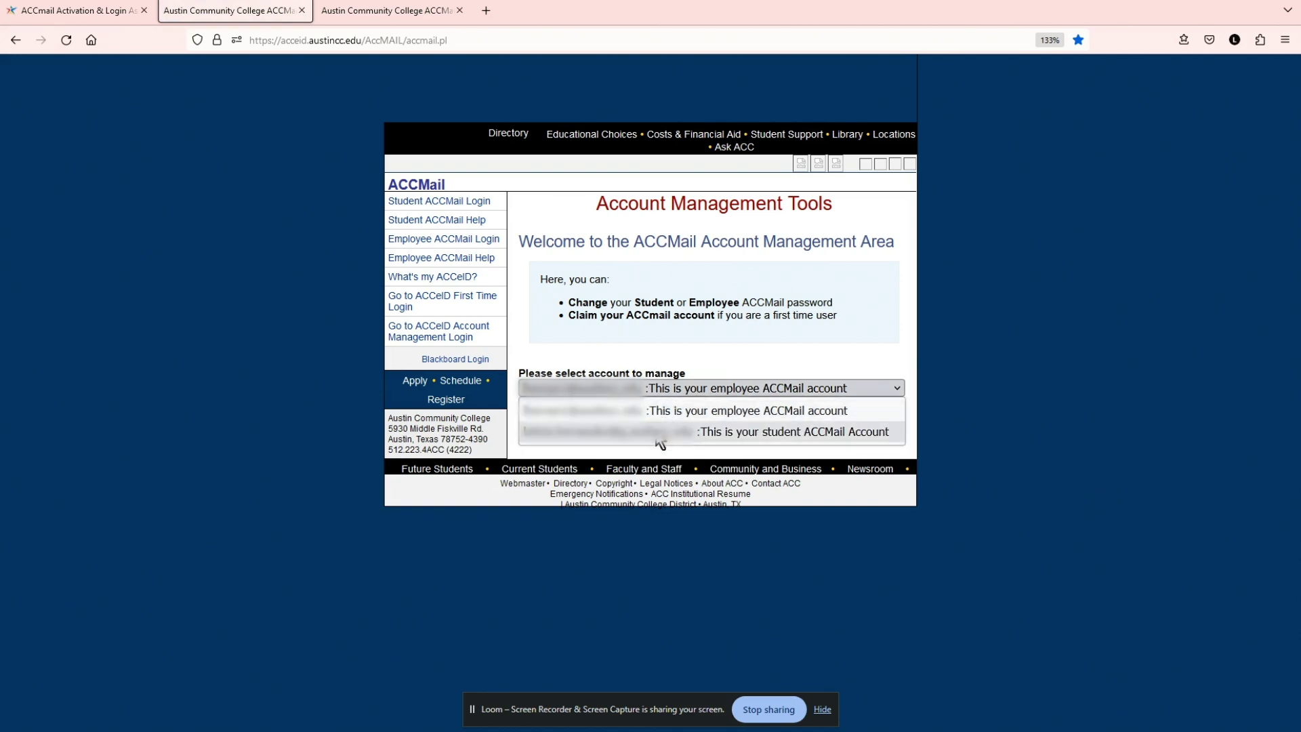
pyautogui.click(670, 427)
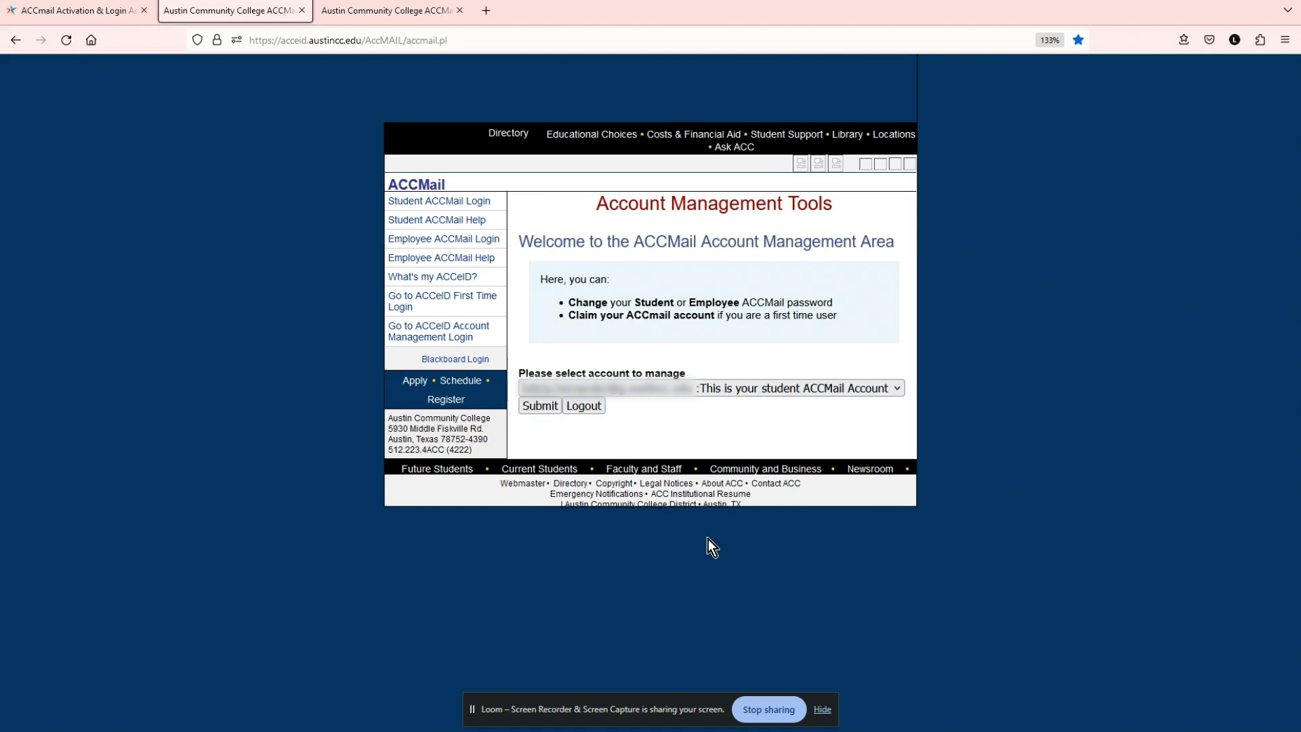
pyautogui.click(541, 406)
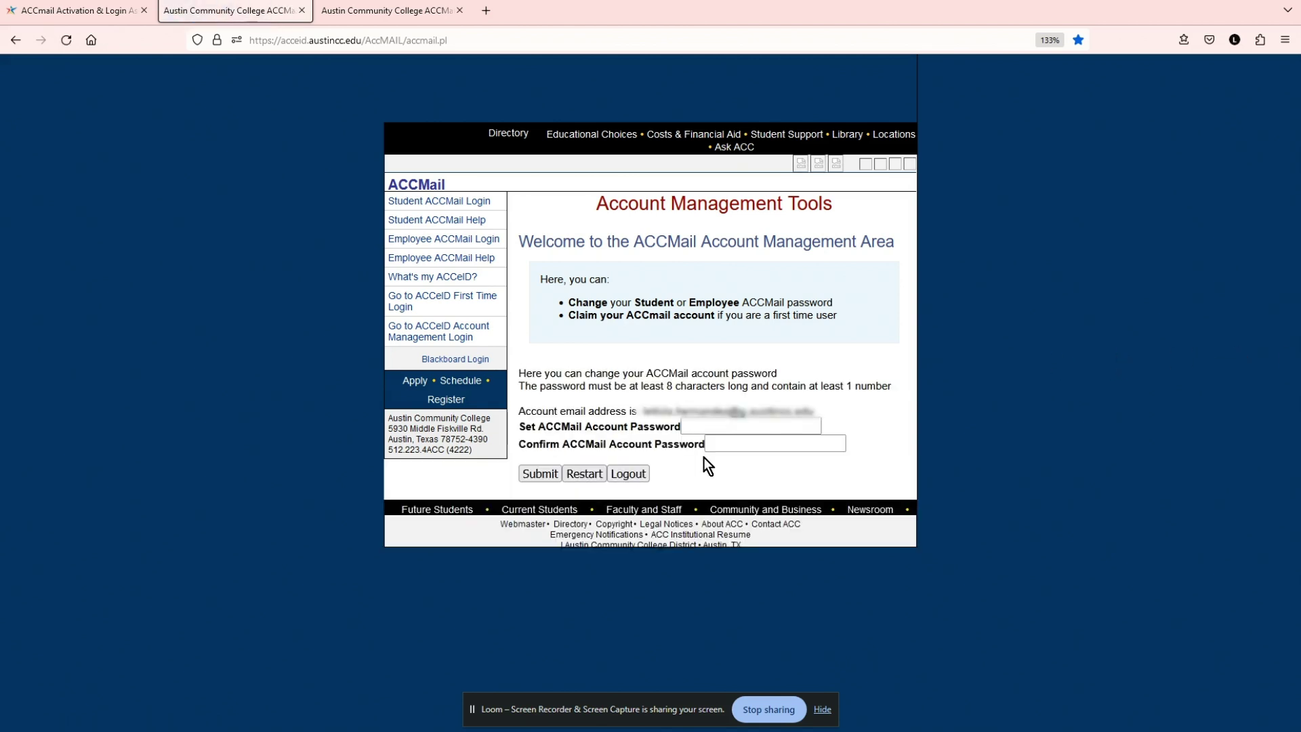
# Set and confirm the new student ACCMail password, submit it, and continue to sign in.
pyautogui.click(727, 430)
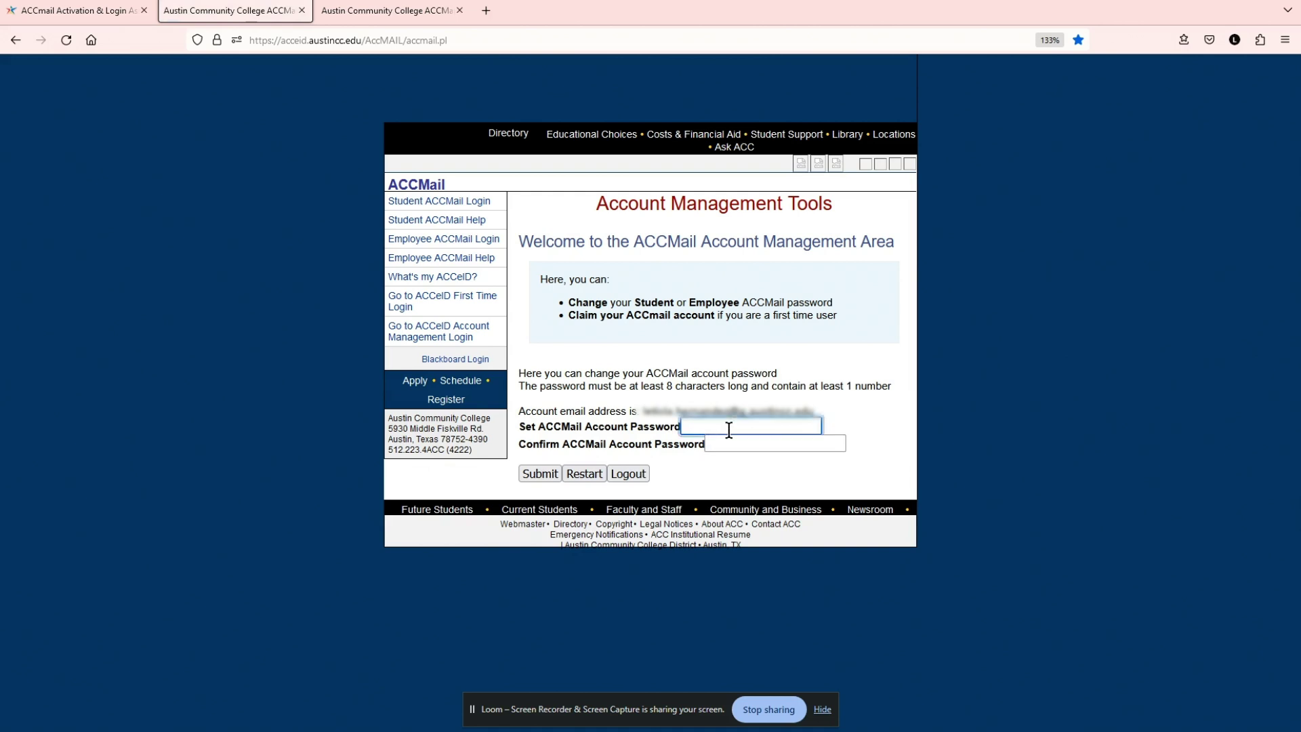
pyautogui.write('********')
pyautogui.press('Tab')
pyautogui.write('*****')
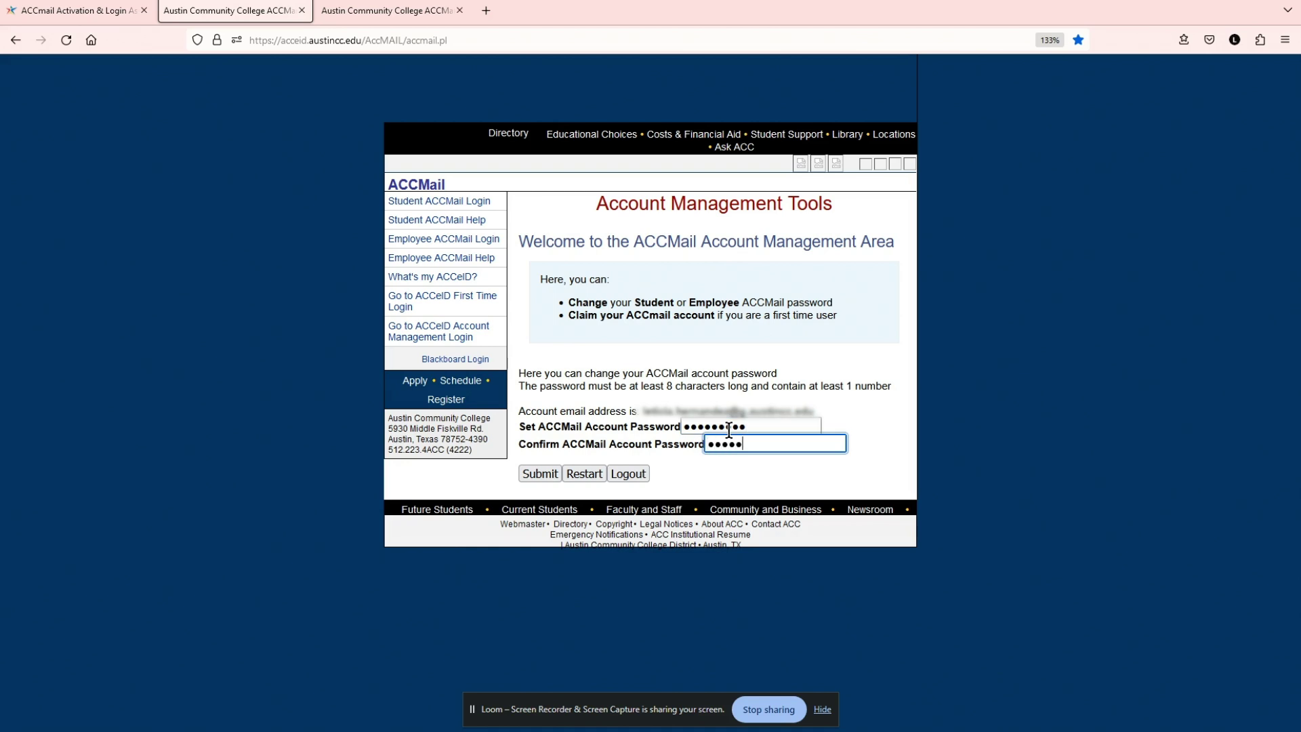
pyautogui.write('****')
pyautogui.click(542, 480)
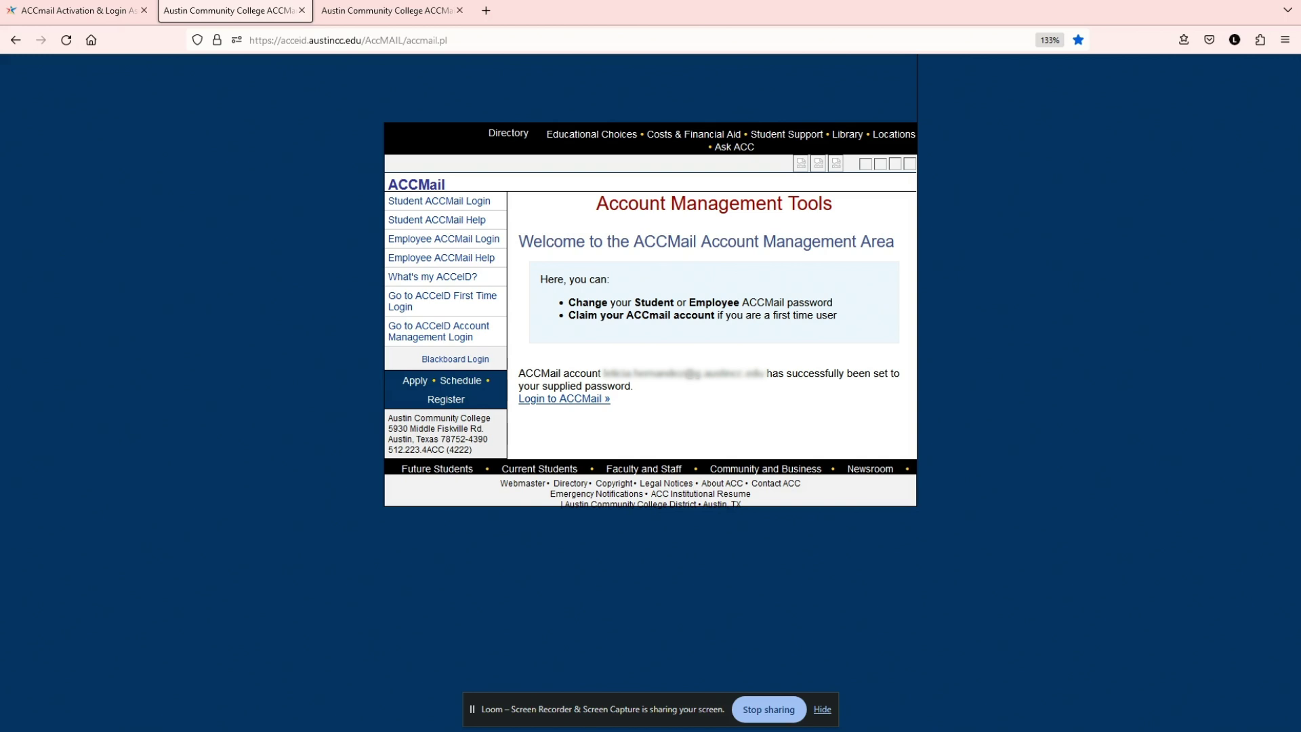
pyautogui.click(564, 399)
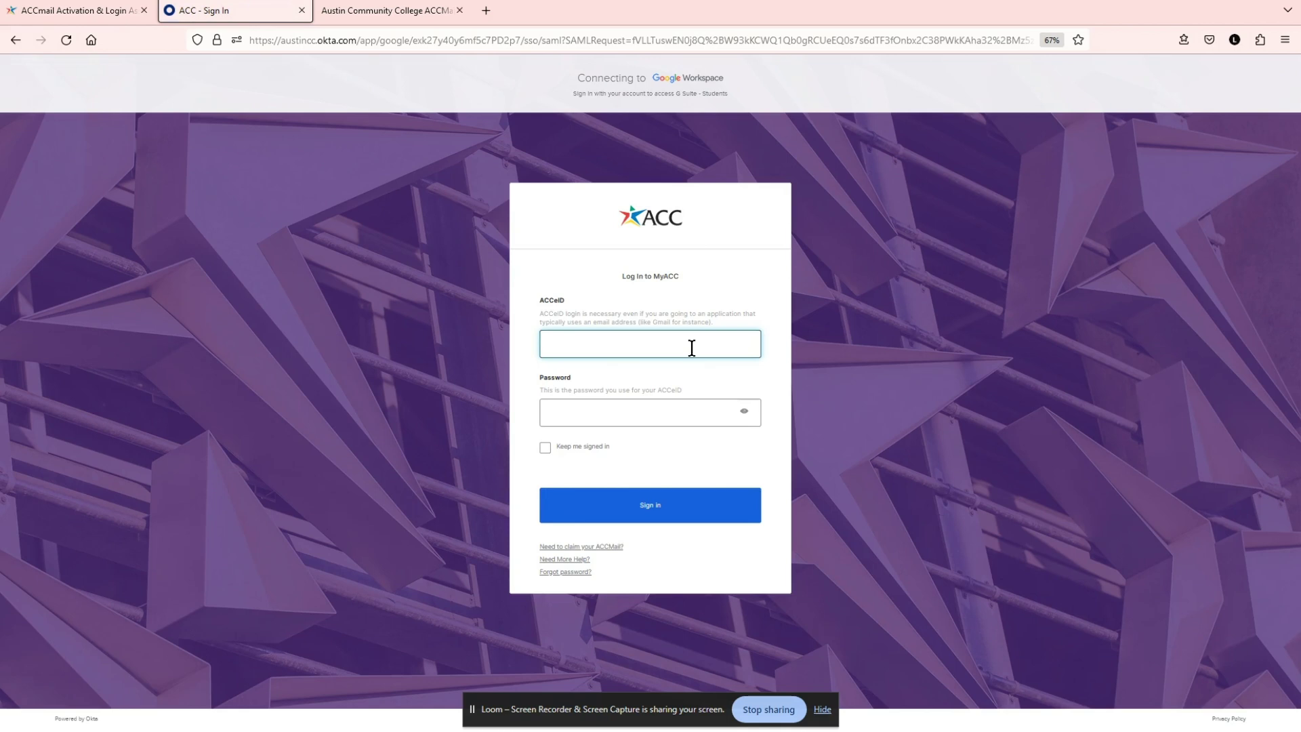
pyautogui.write('s1234567')
# Submit the ACCeID and password on the Okta sign-in page.
pyautogui.press('Tab')
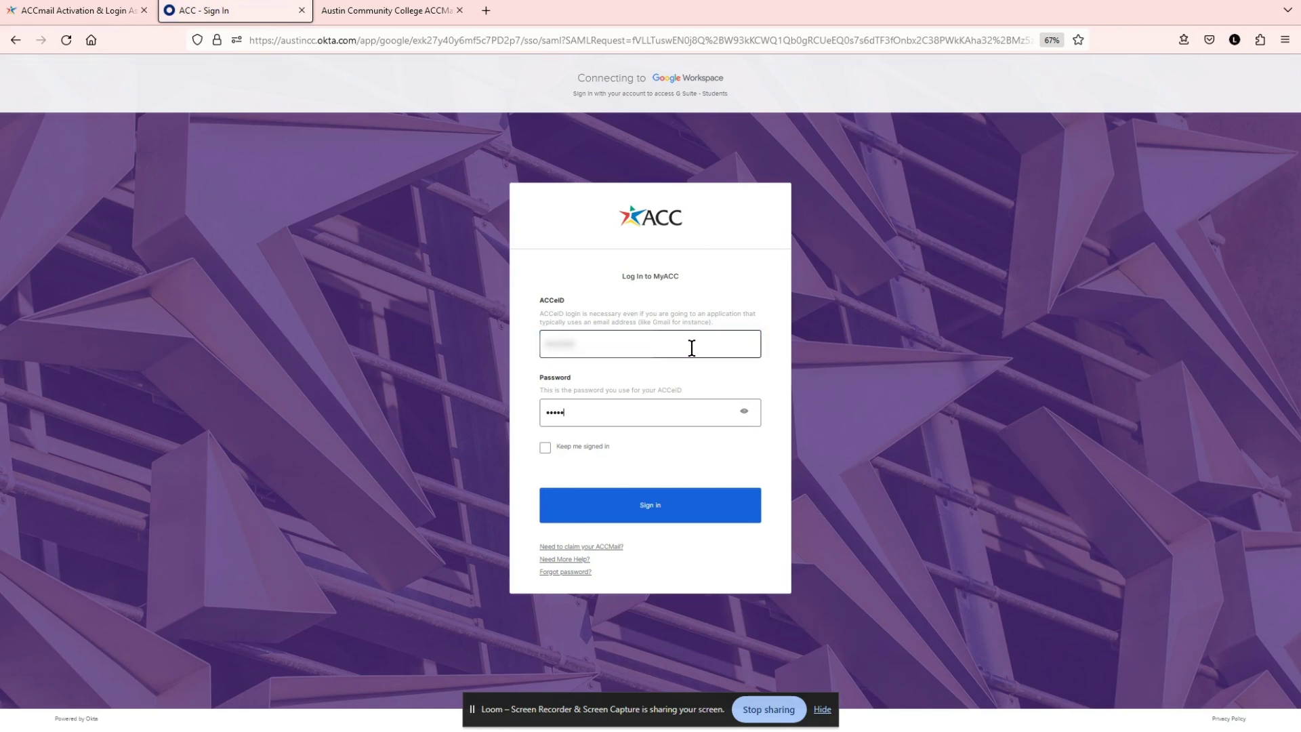
pyautogui.click(646, 518)
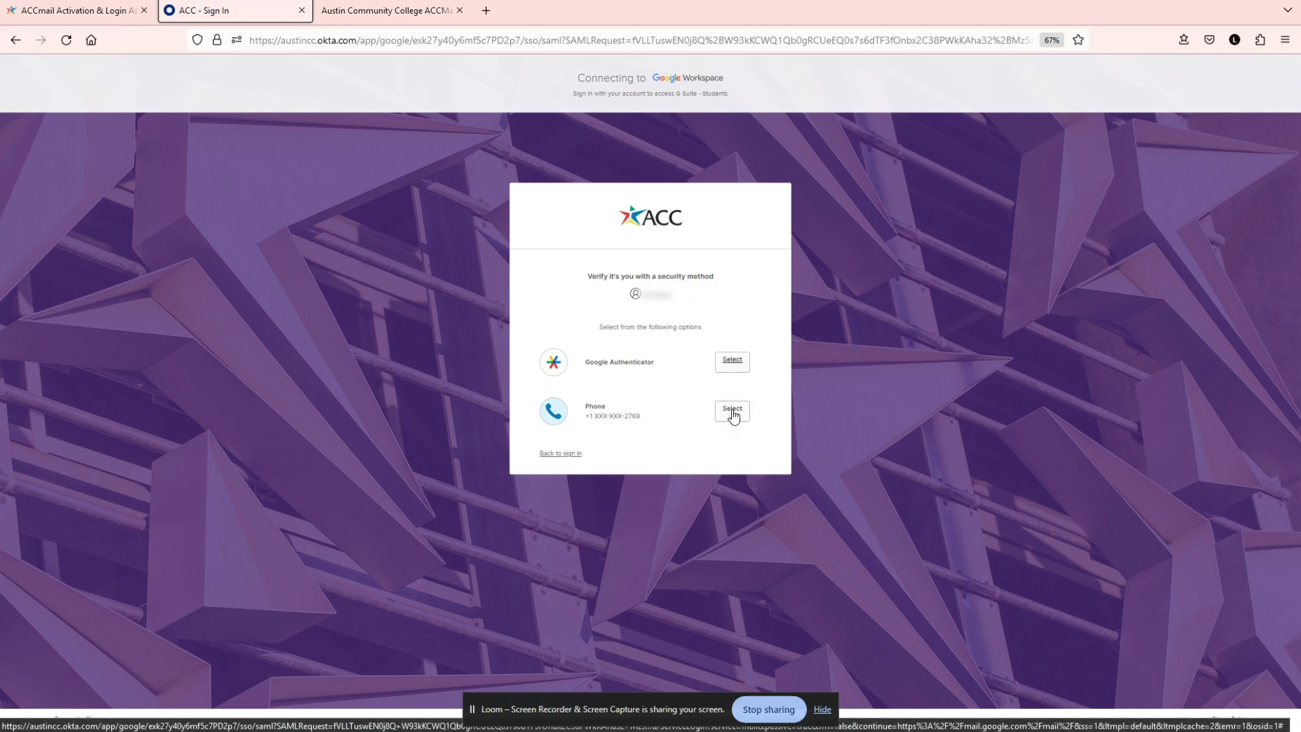
pyautogui.click(731, 411)
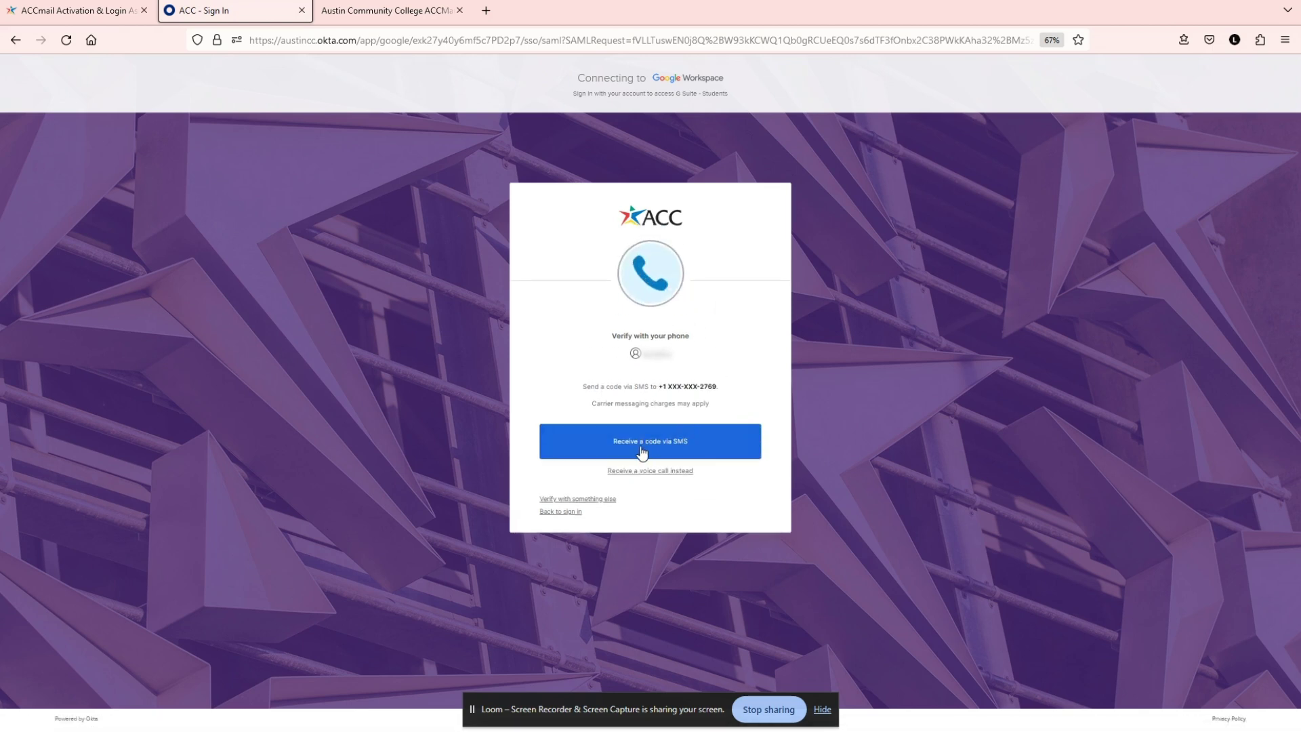
pyautogui.click(685, 450)
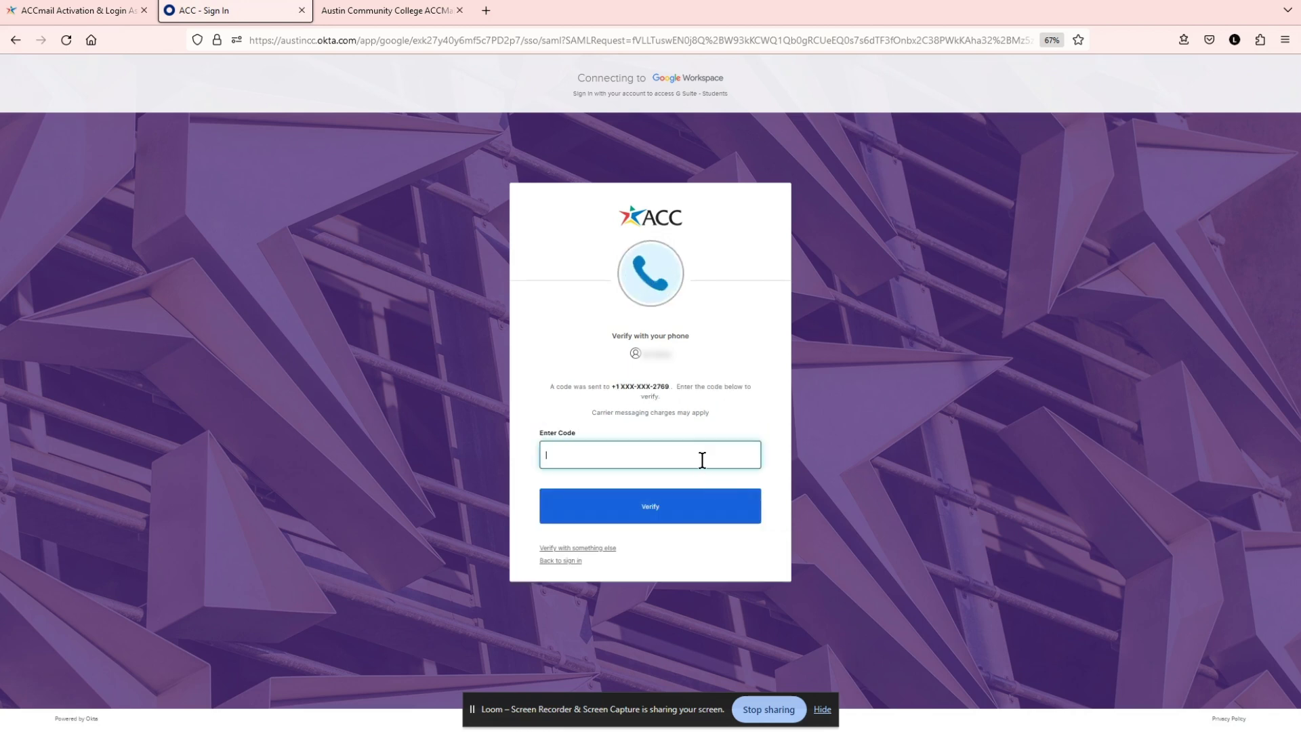
pyautogui.click(748, 456)
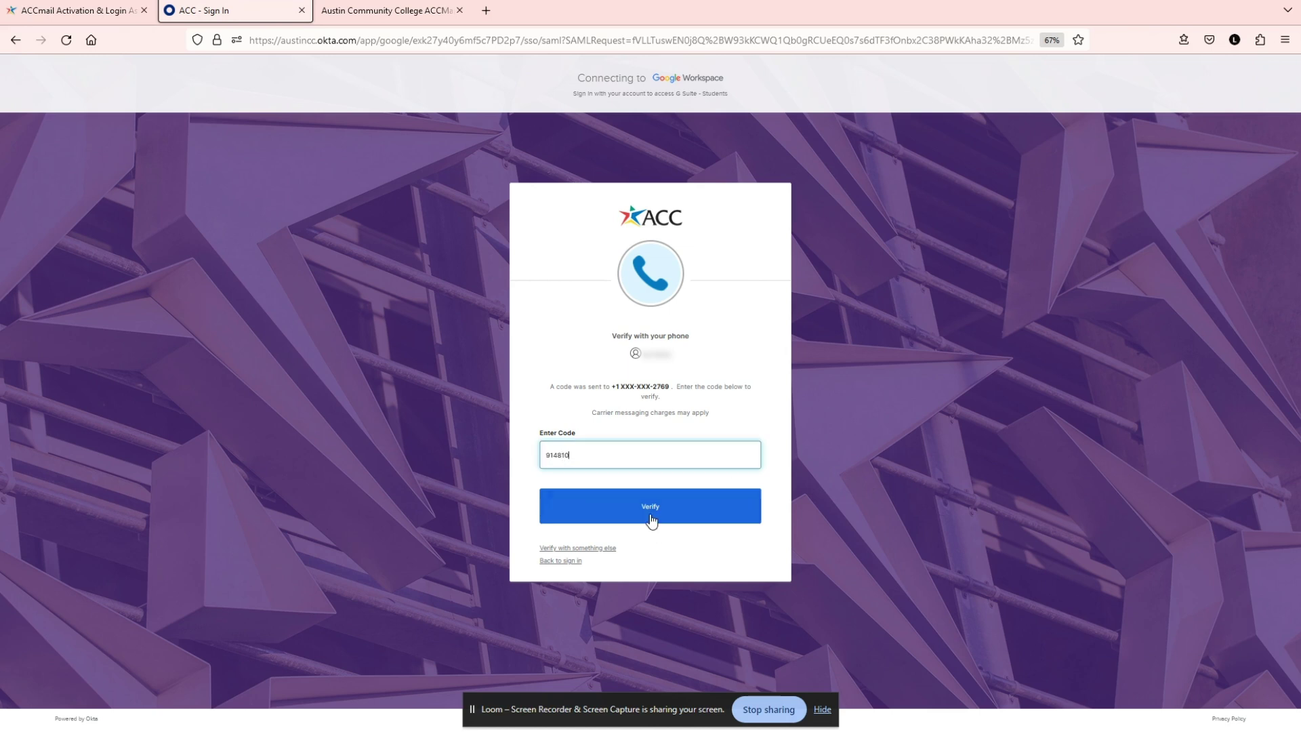
pyautogui.click(649, 519)
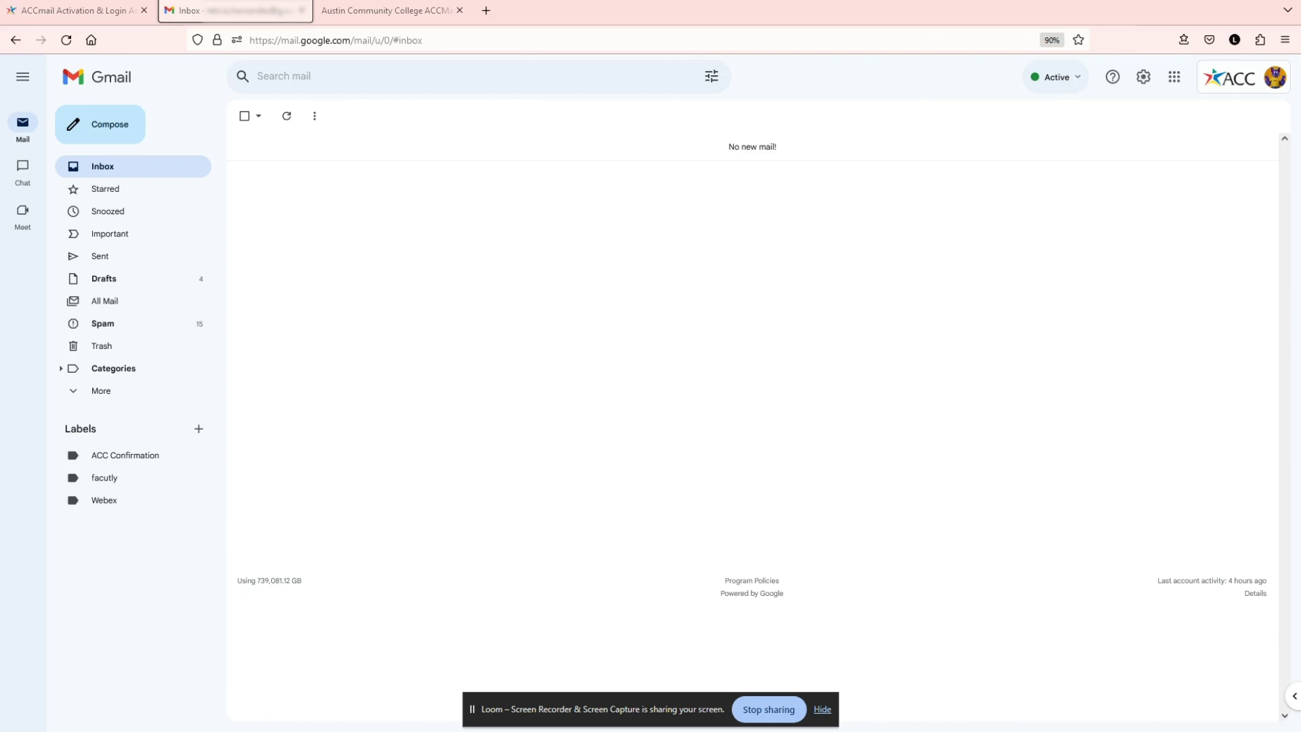
# Return to the ACCMail tab and start a new web address.
pyautogui.click(384, 15)
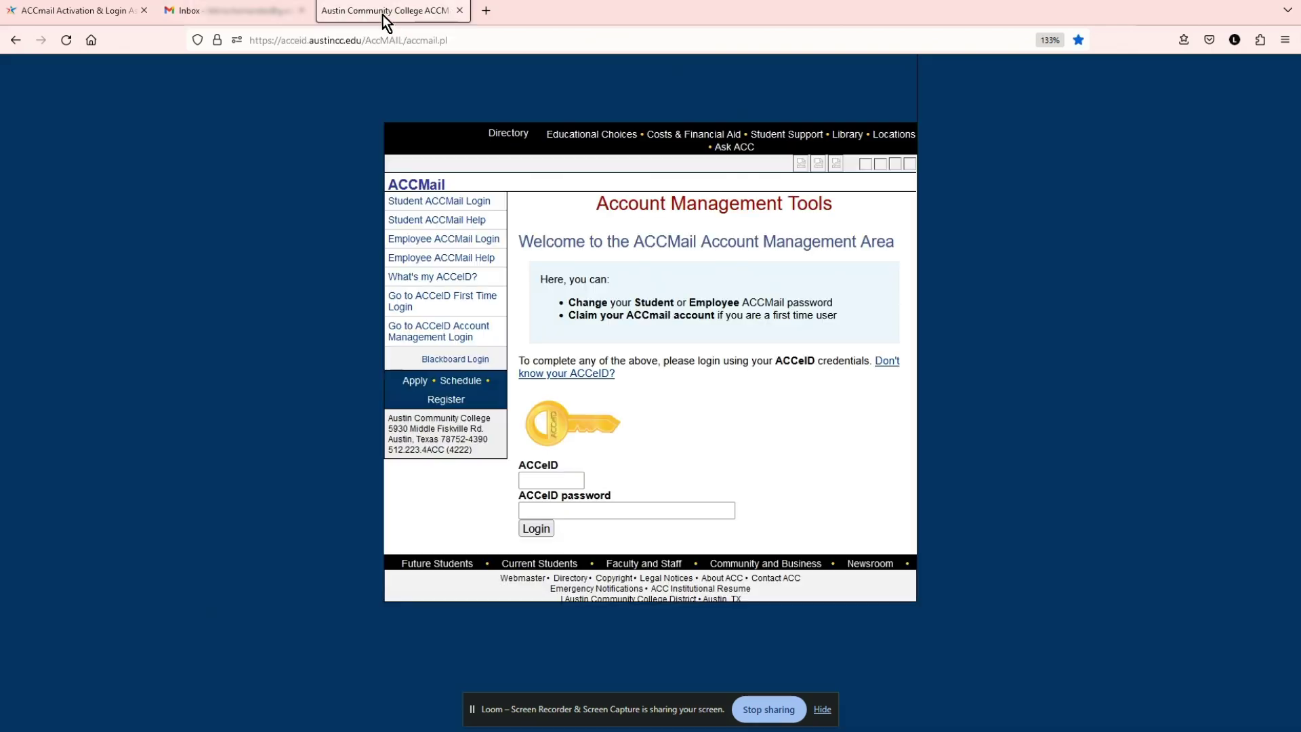
pyautogui.click(426, 40)
pyautogui.write('ww')
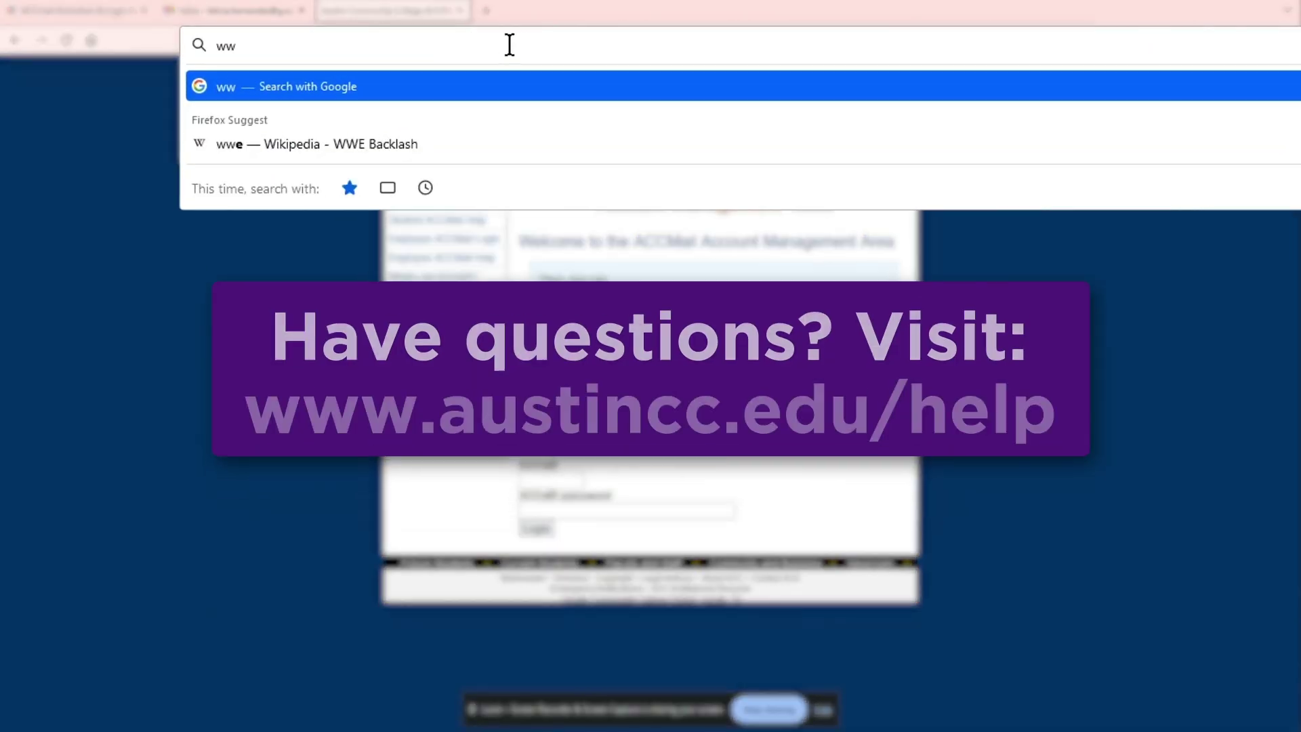
pyautogui.write('w.austincc')
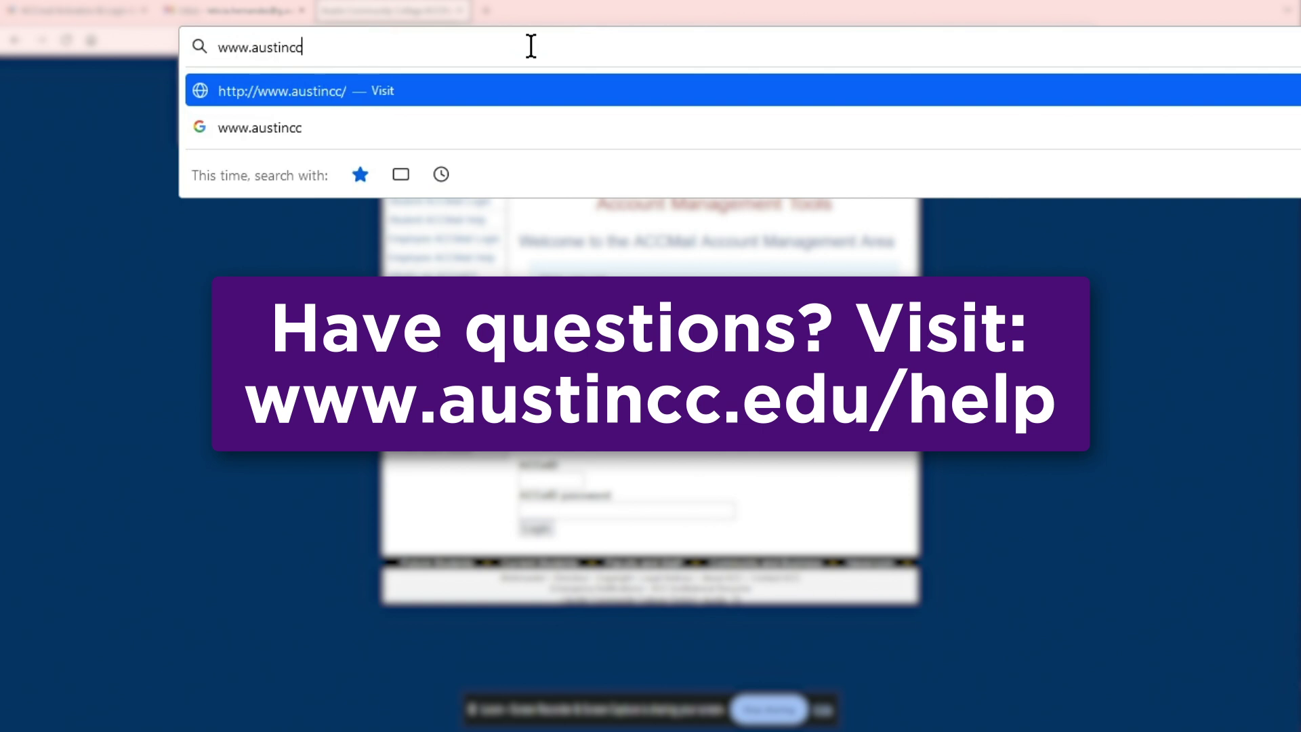
pyautogui.write('.edu')
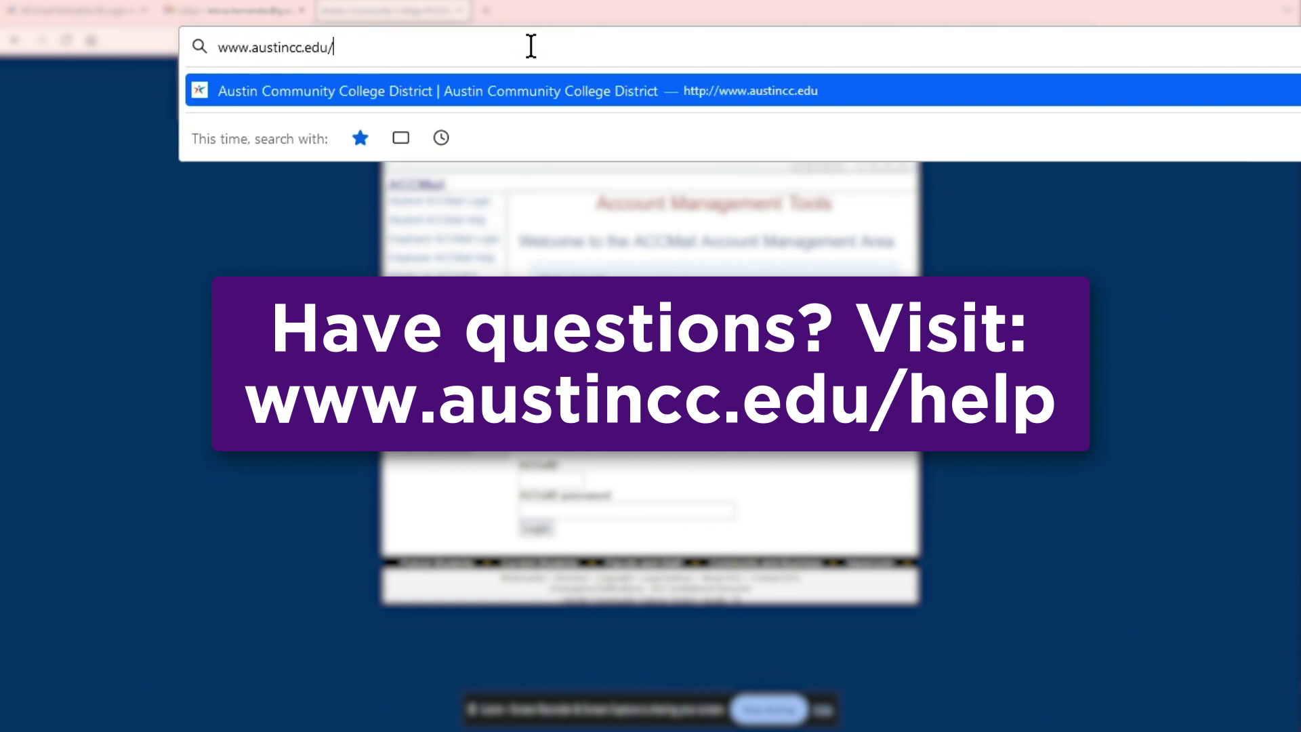
pyautogui.write('/help')
pyautogui.press('Return')
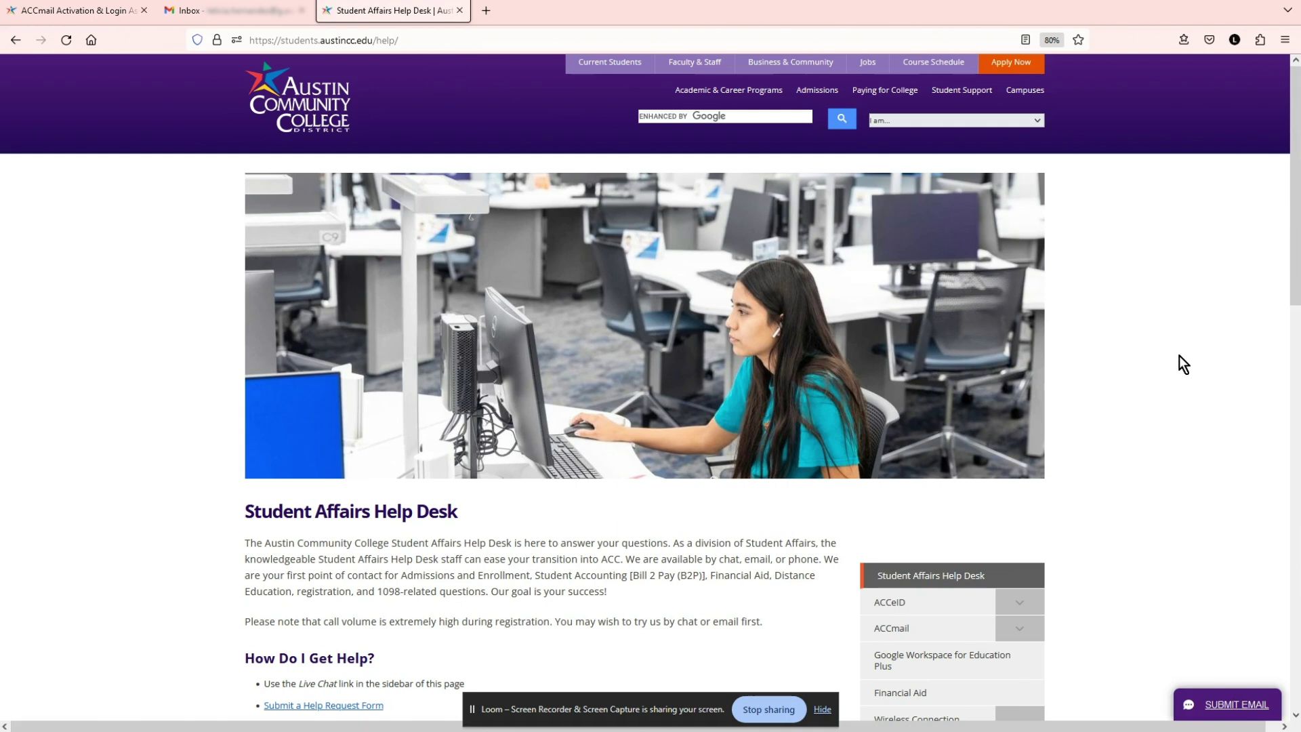
pyautogui.scroll(-2, 1181, 357)
pyautogui.scroll(-2, 1180, 357)
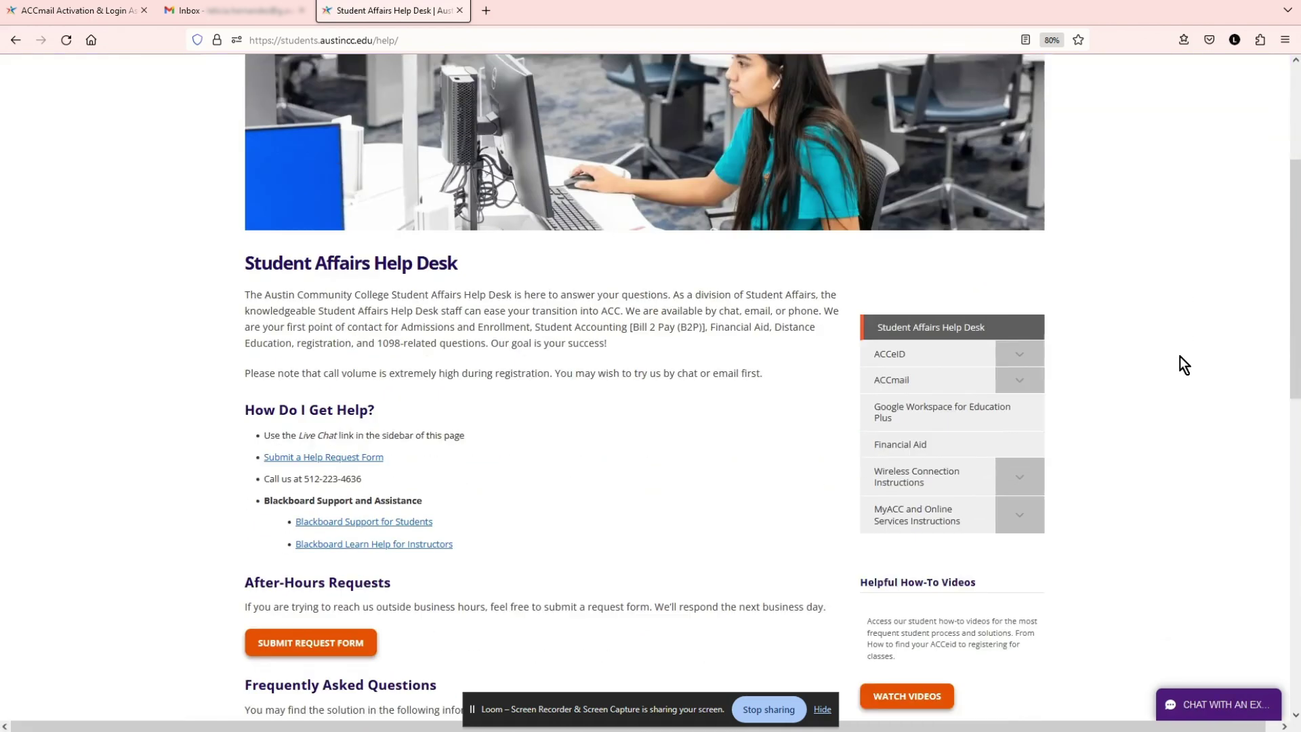
pyautogui.scroll(-1, 1179, 357)
pyautogui.scroll(-2, 1179, 357)
pyautogui.scroll(-2, 1181, 357)
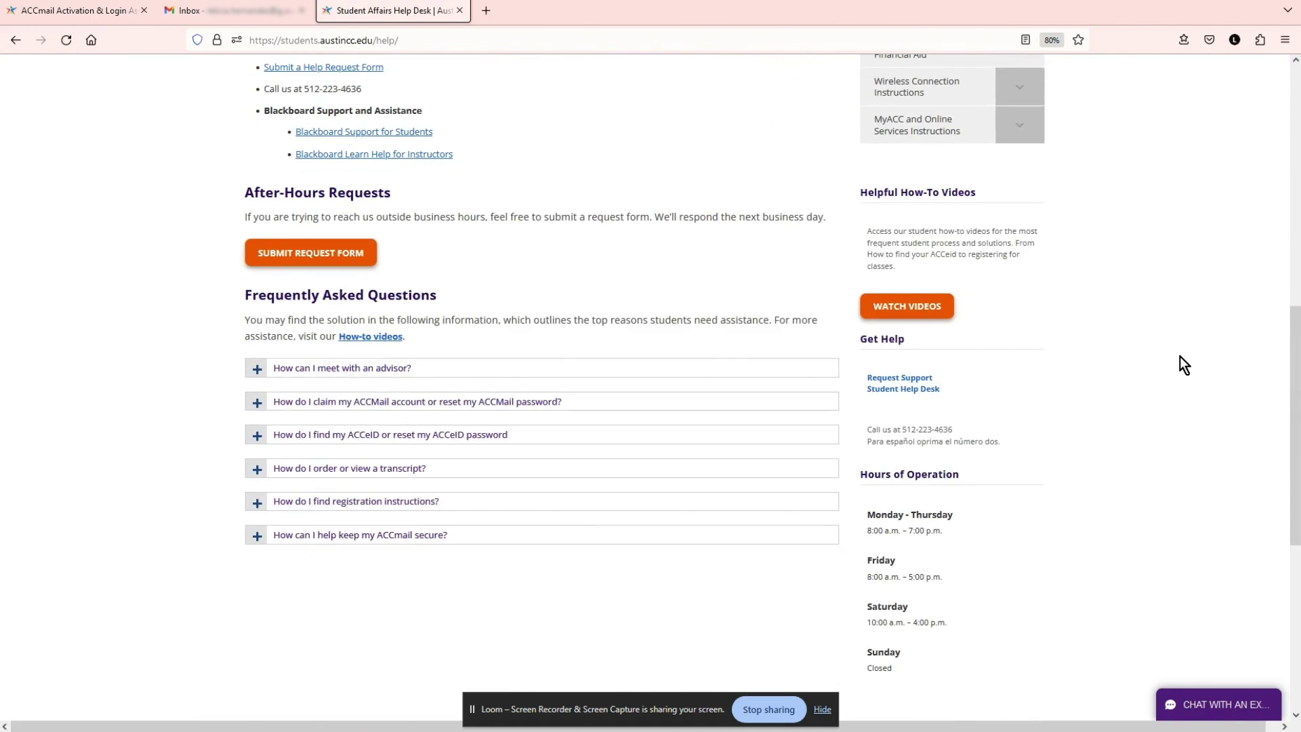
pyautogui.scroll(-2, 1179, 357)
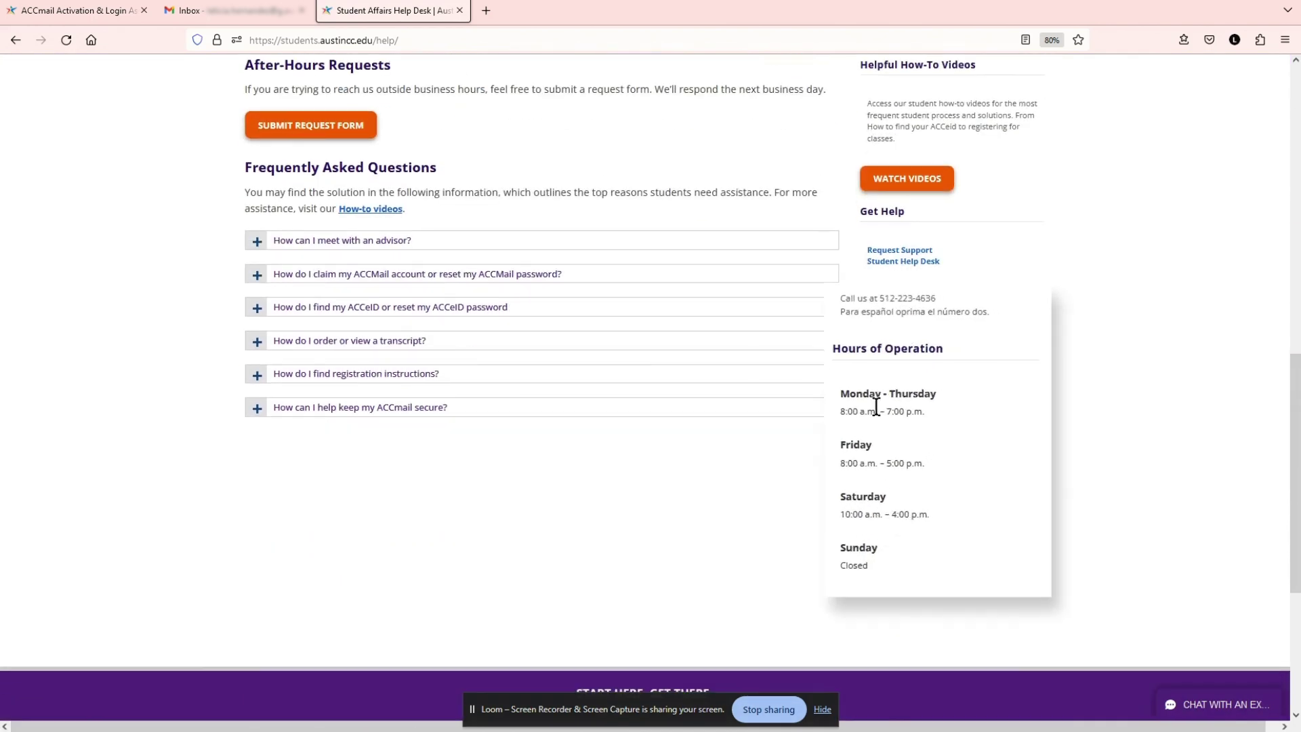
pyautogui.click(1214, 715)
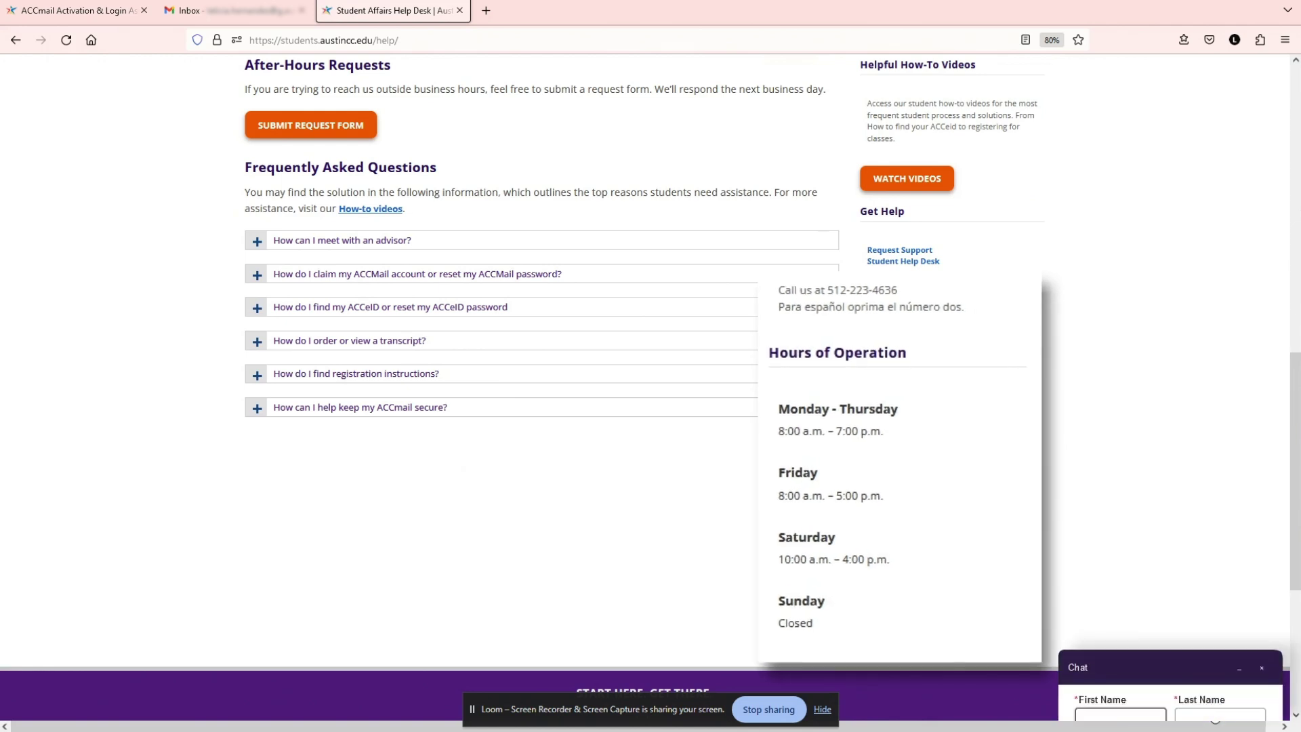